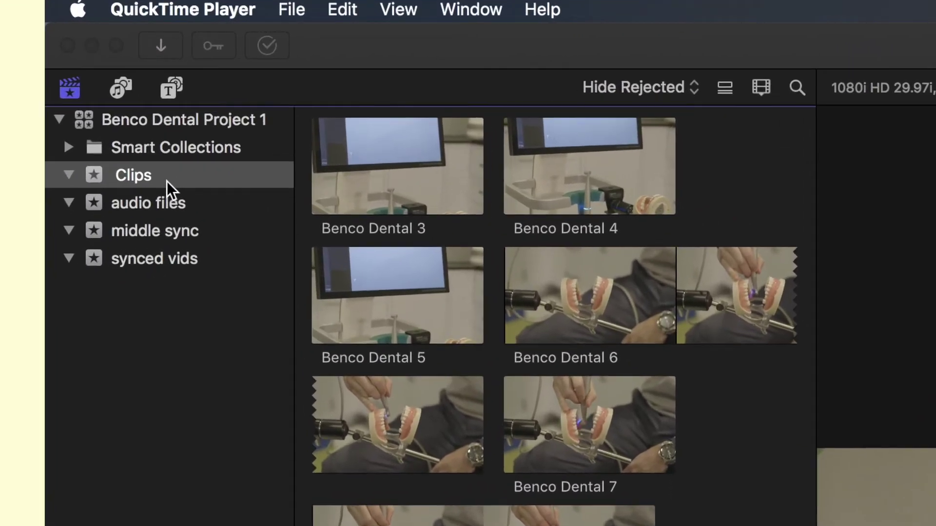
# - Browse the Clips, audio files and middle sync events, ending on the synced vids event
pyautogui.click(153, 204)
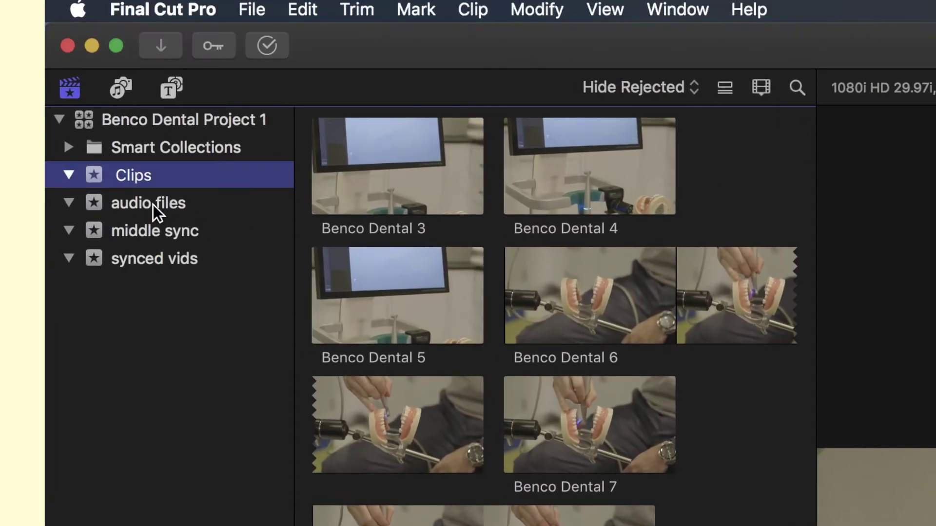
pyautogui.click(153, 204)
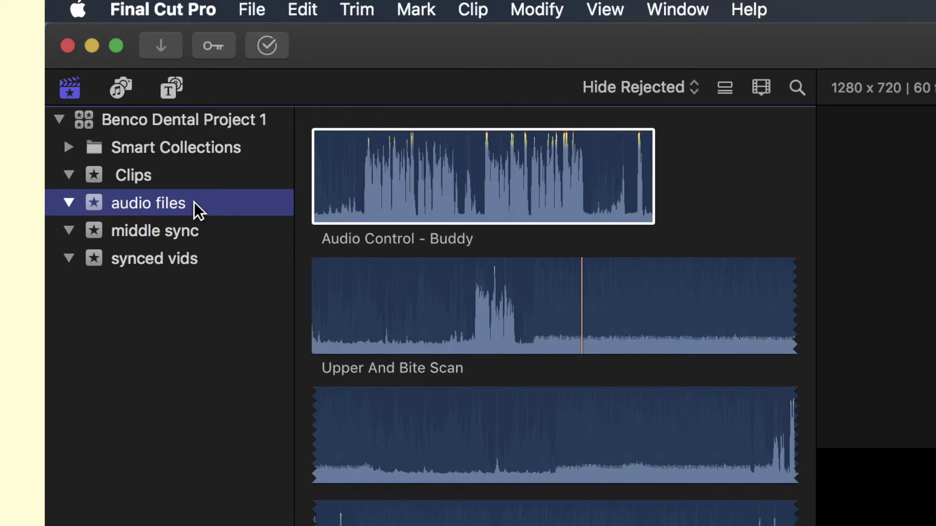
pyautogui.click(170, 231)
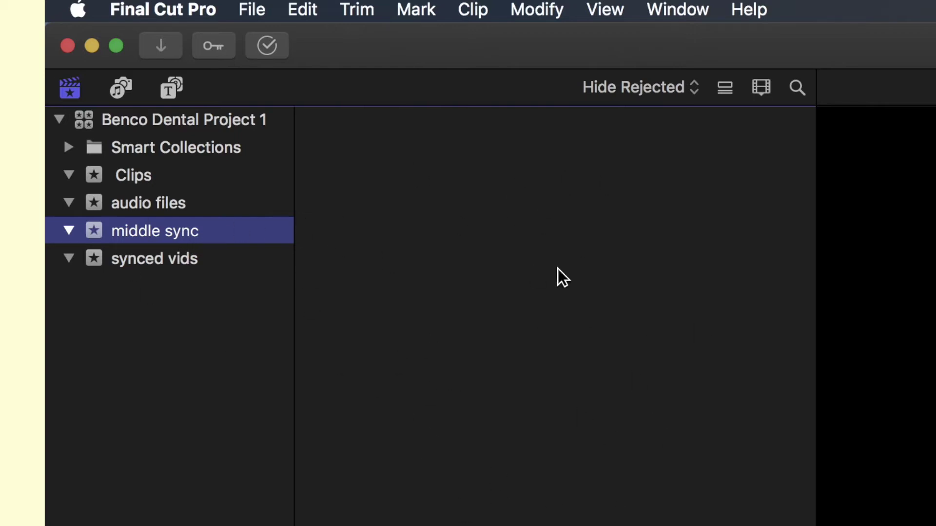
pyautogui.click(162, 260)
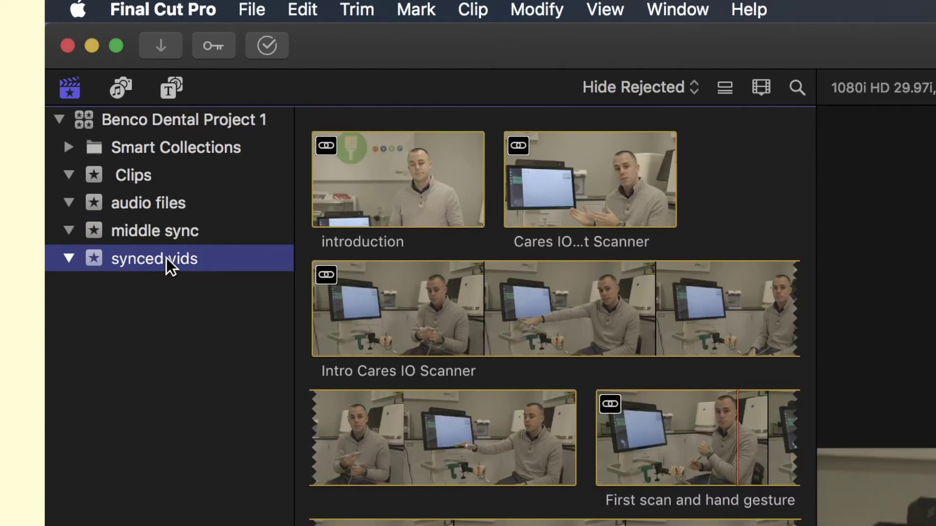
# - Drag the Audio Control Buddy video and the Audio Control - Buddy audio into middle sync
pyautogui.click(138, 173)
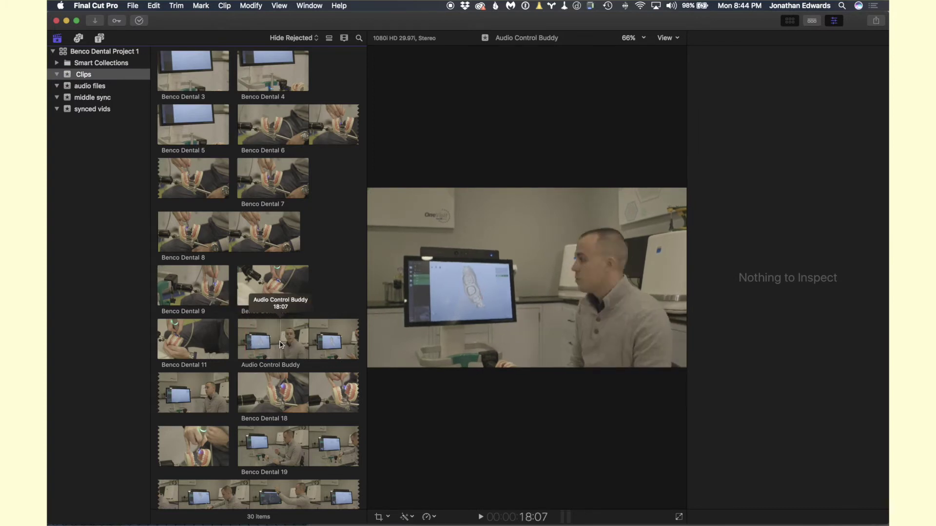
pyautogui.moveTo(293, 336); pyautogui.dragTo(238, 337)
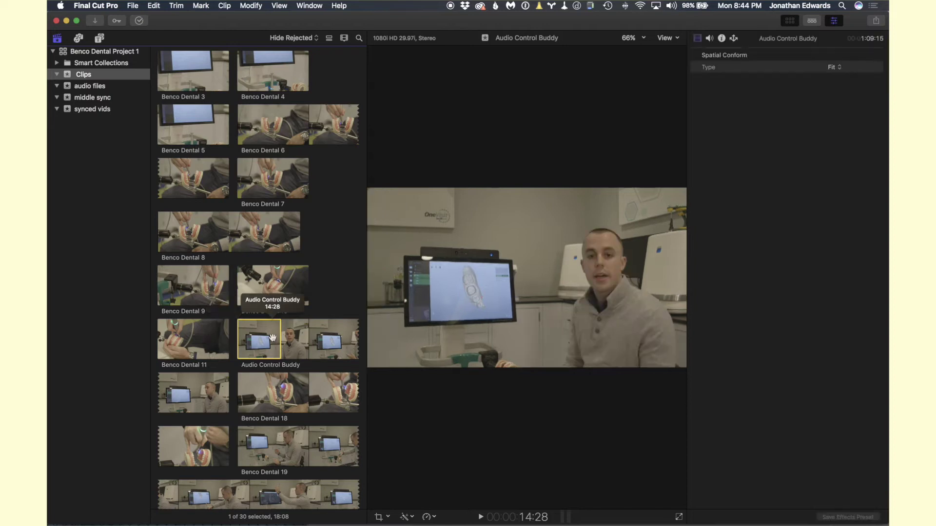
pyautogui.click(287, 336)
pyautogui.moveTo(292, 336); pyautogui.dragTo(96, 100)
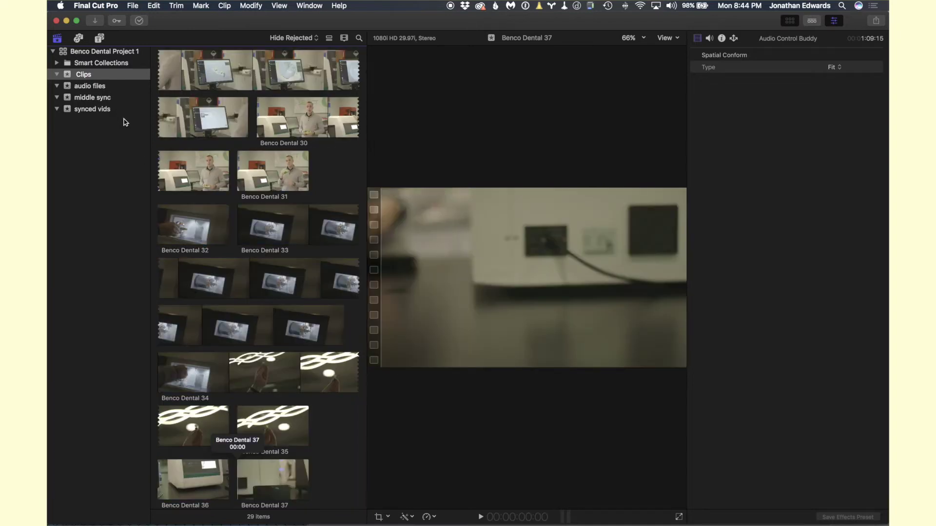
pyautogui.click(90, 86)
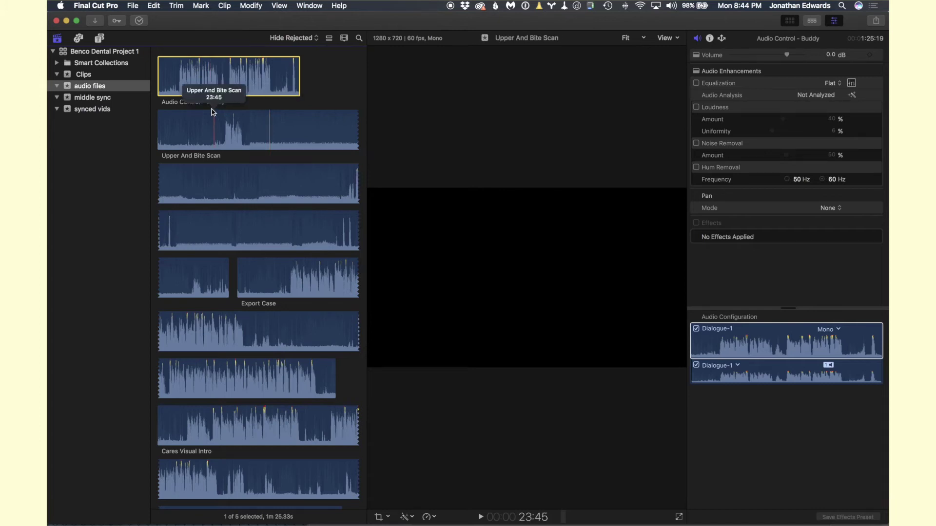
pyautogui.moveTo(225, 73); pyautogui.dragTo(89, 101)
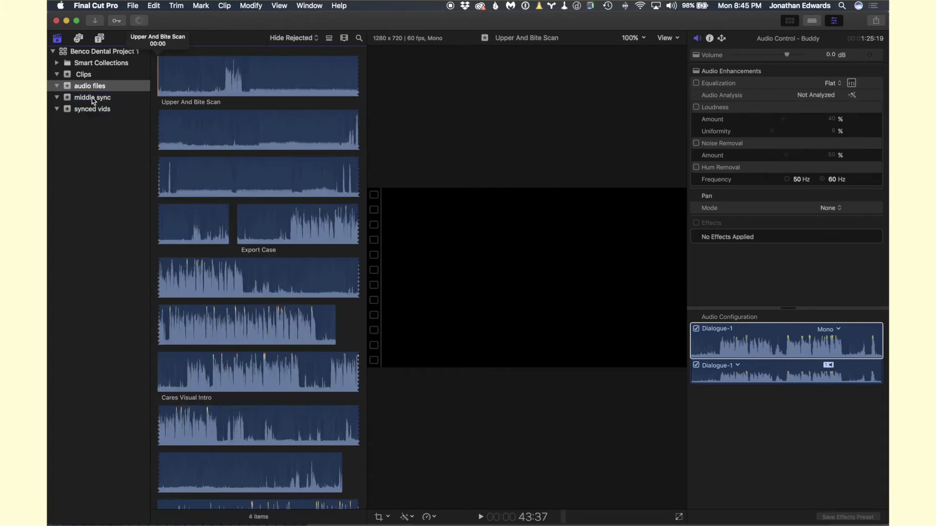
# - Preview the Audio Control Buddy video in middle sync and select both of its clips
pyautogui.click(94, 101)
pyautogui.click(215, 173)
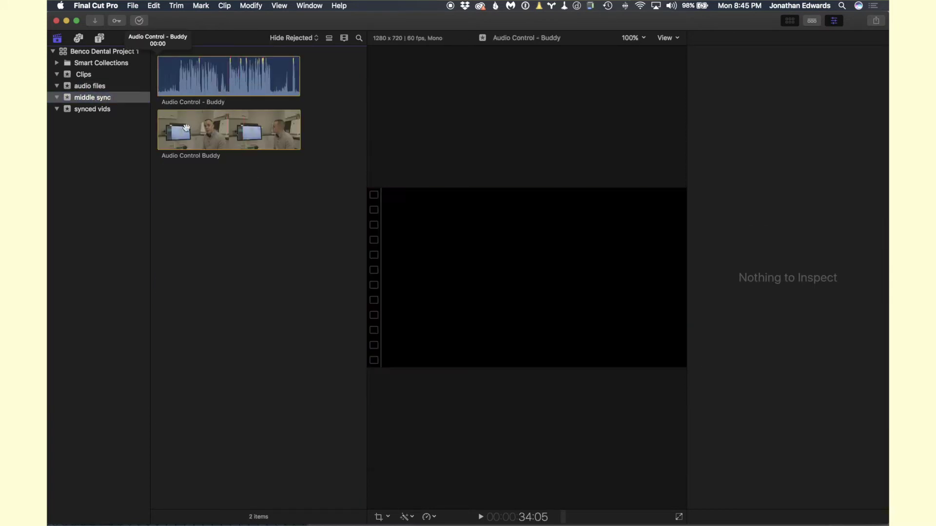
pyautogui.press('space')
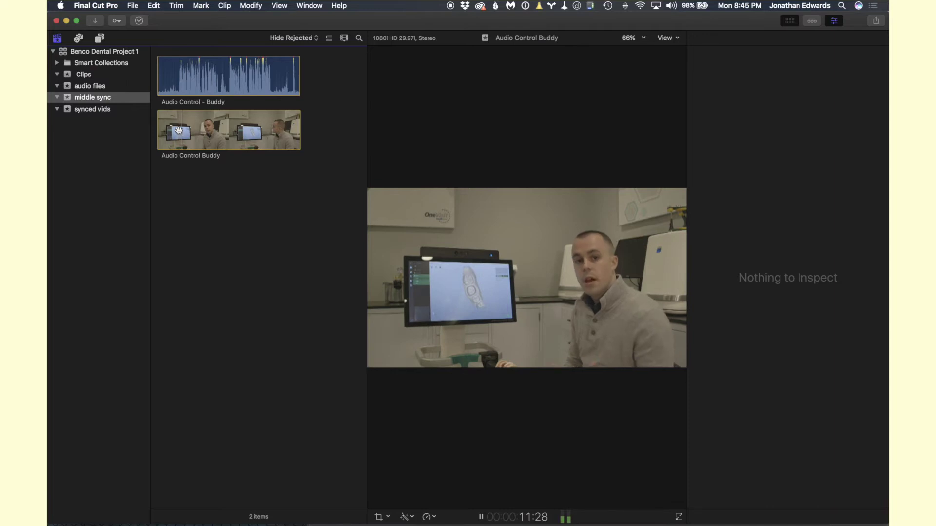
pyautogui.press('space')
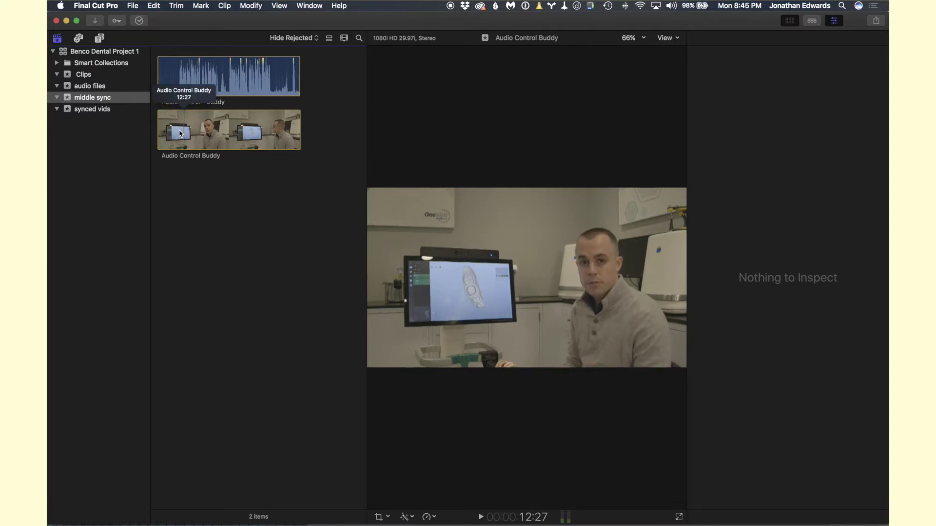
pyautogui.press('super+a')
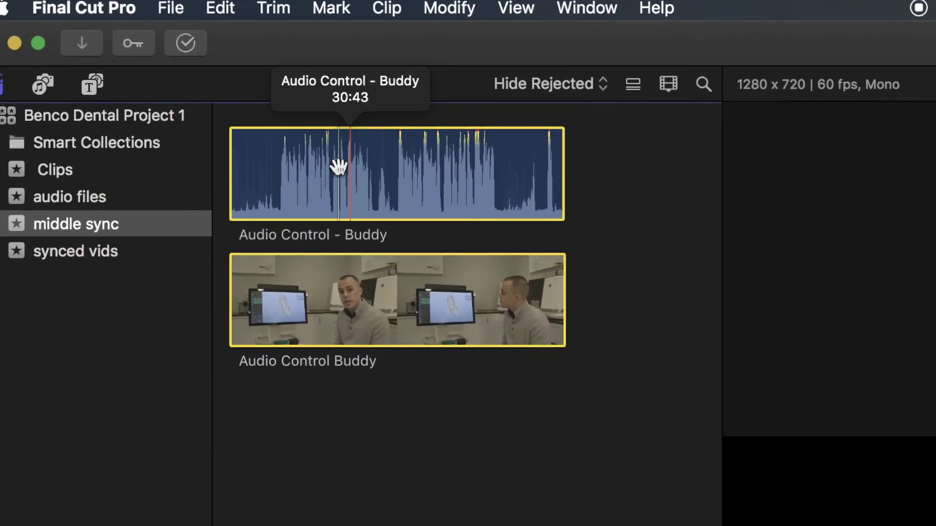
pyautogui.rightClick(342, 162)
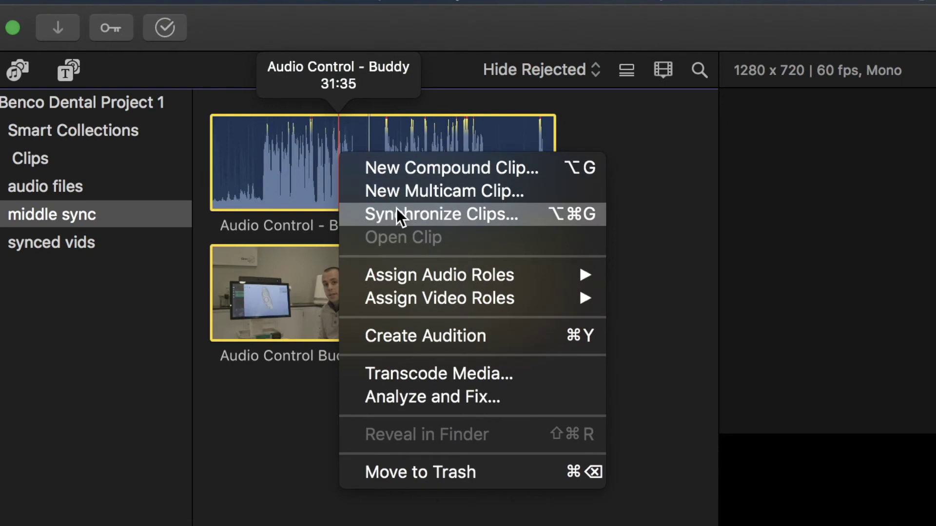
# - Synchronize the two clips as 'Audio control buddy sync', stored in the synced vids event
pyautogui.click(399, 216)
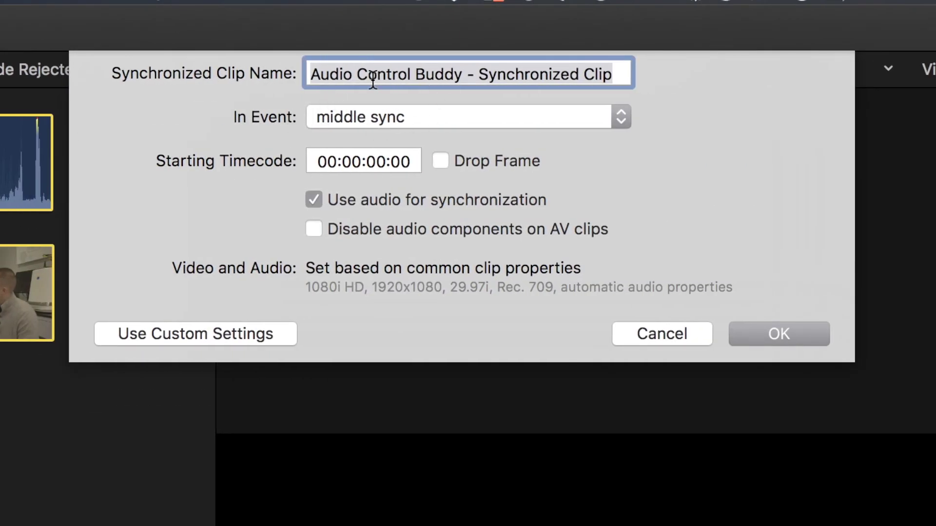
pyautogui.write('Audio ')
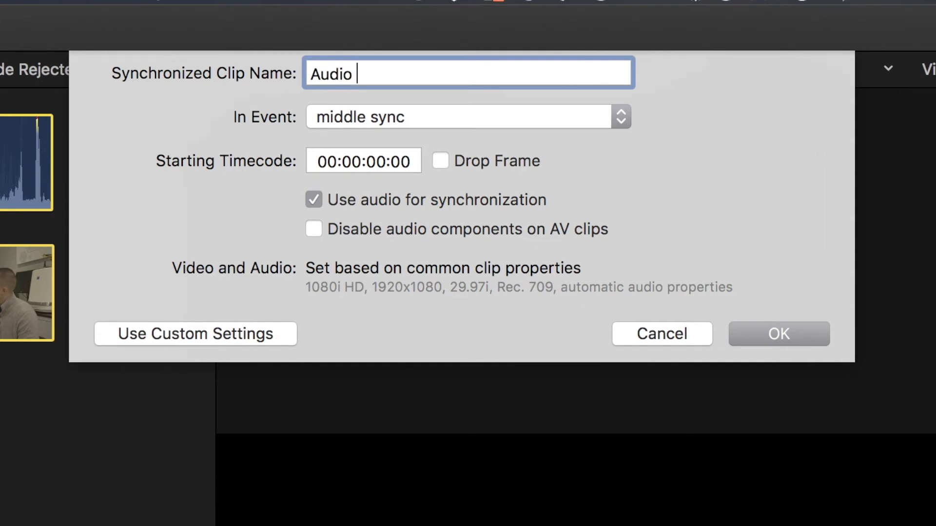
pyautogui.write('control bussy')
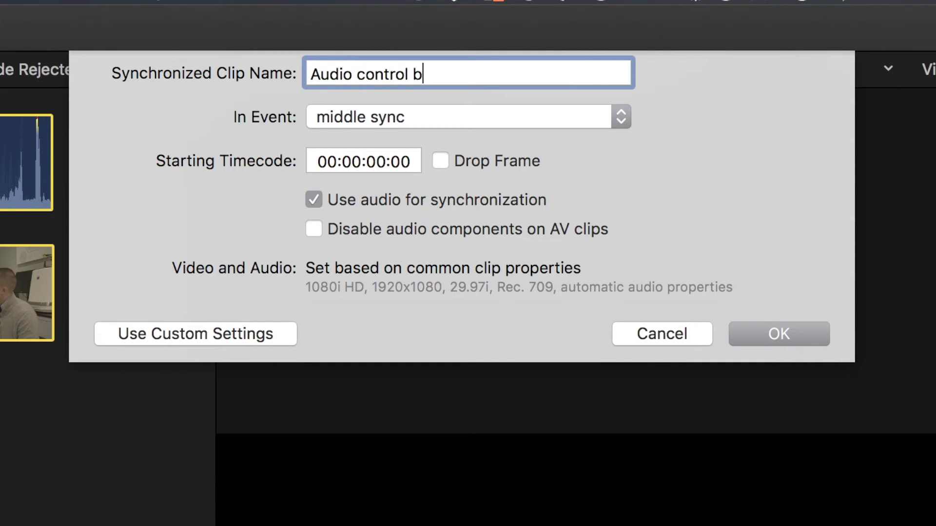
pyautogui.press('BackSpace')
pyautogui.press('BackSpace')
pyautogui.press('BackSpace')
pyautogui.write('ddy sync')
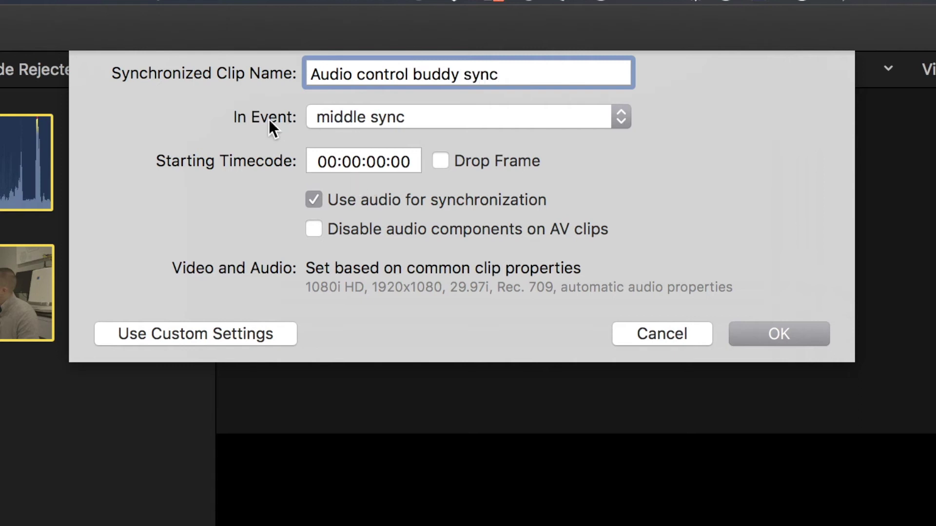
pyautogui.click(380, 113)
pyautogui.click(378, 137)
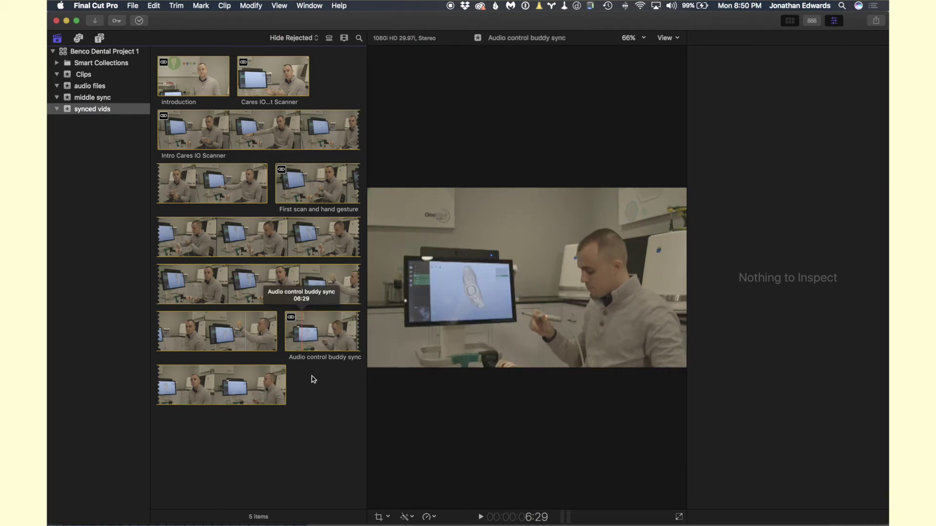
pyautogui.click(315, 339)
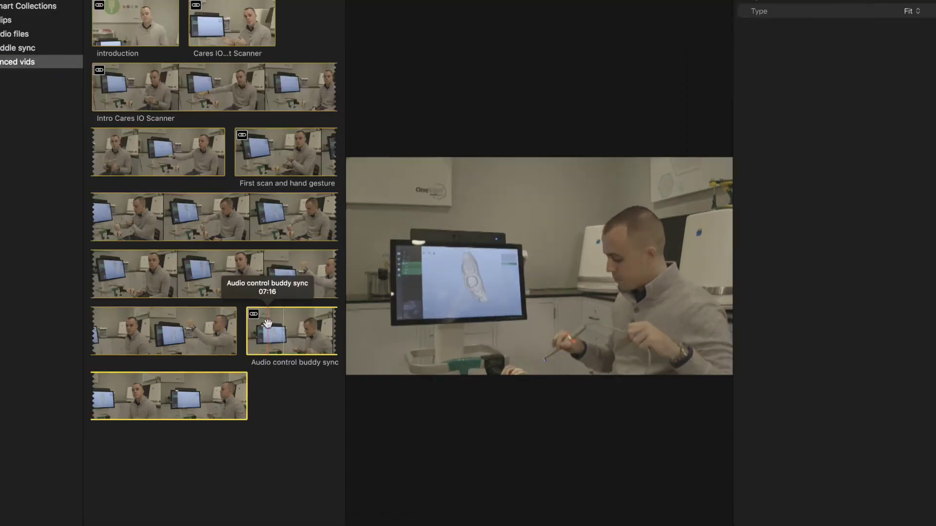
# - Open the synced clip and cut away the mic audio running past the video's end
pyautogui.rightClick(302, 324)
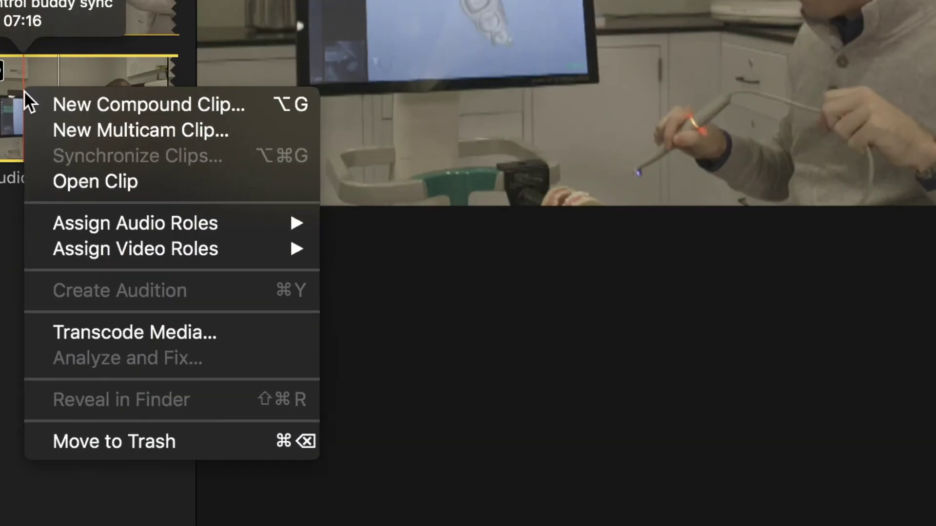
pyautogui.click(74, 180)
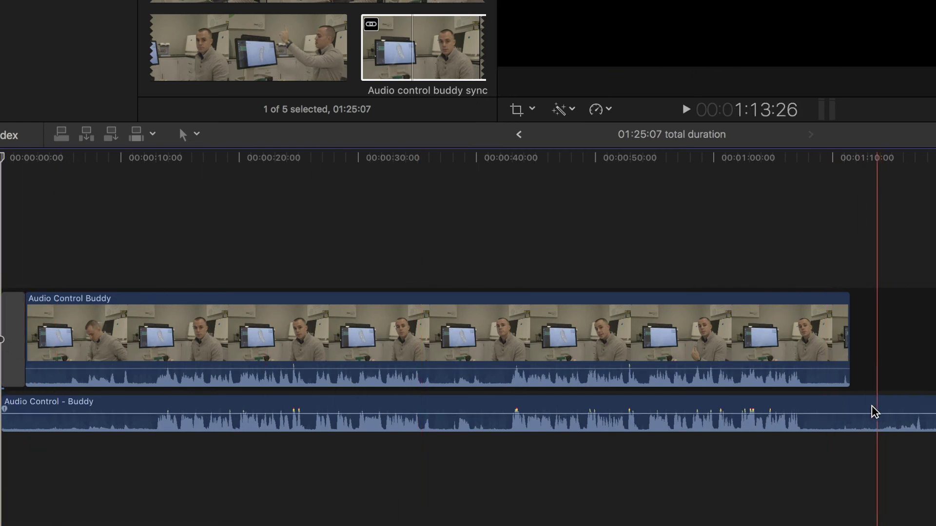
pyautogui.click(839, 408)
pyautogui.press('super+b')
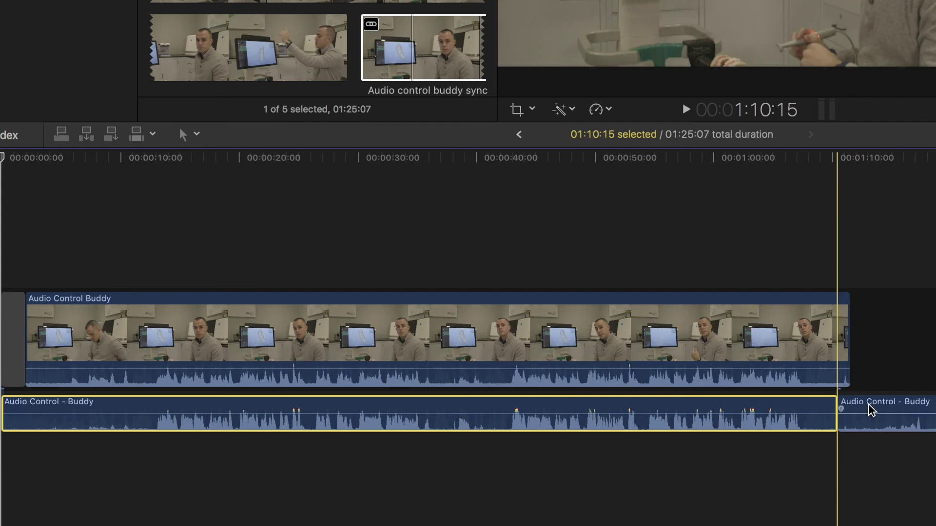
pyautogui.click(885, 411)
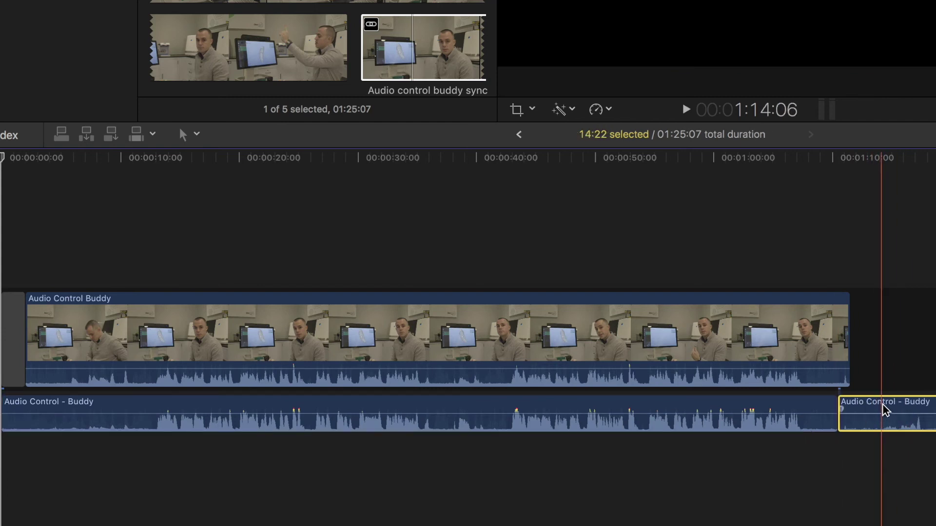
pyautogui.press('Delete')
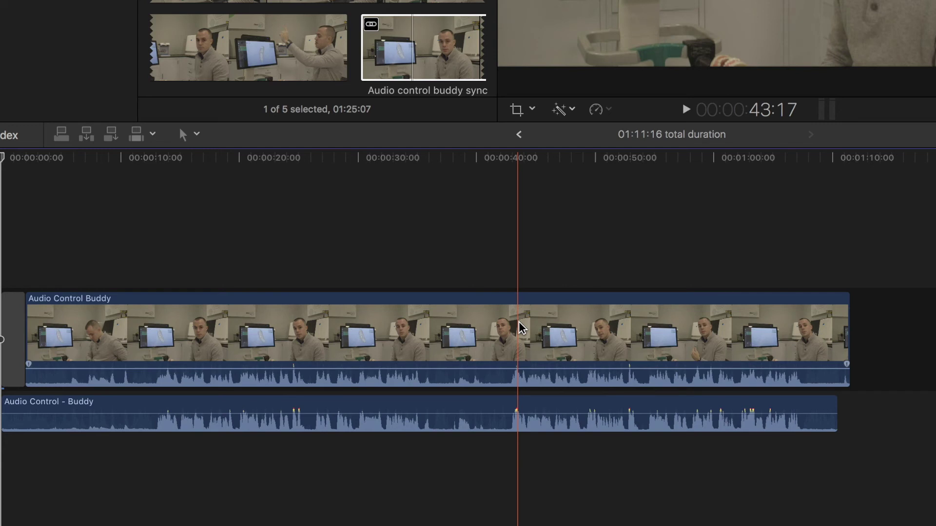
# - Lower the camera clip's own audio to -∞ dB and play back to check the sound
pyautogui.press('space')
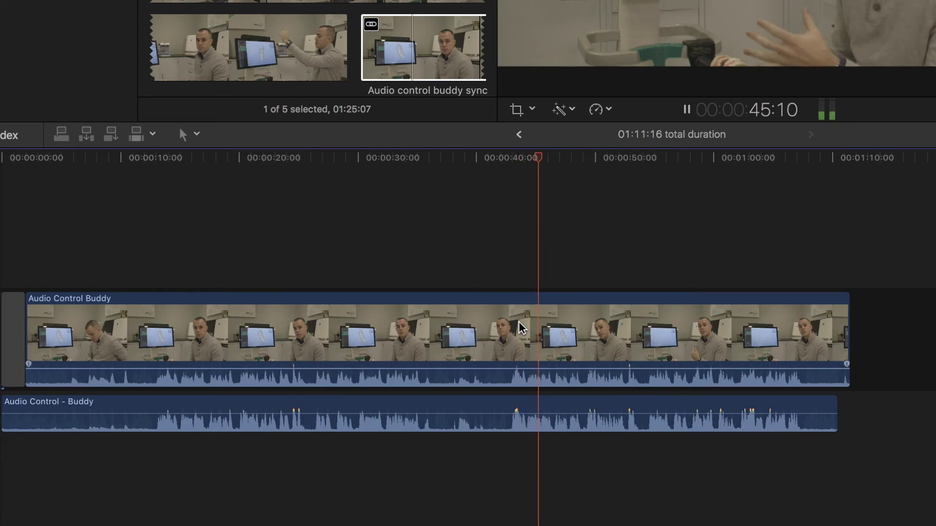
pyautogui.press('space')
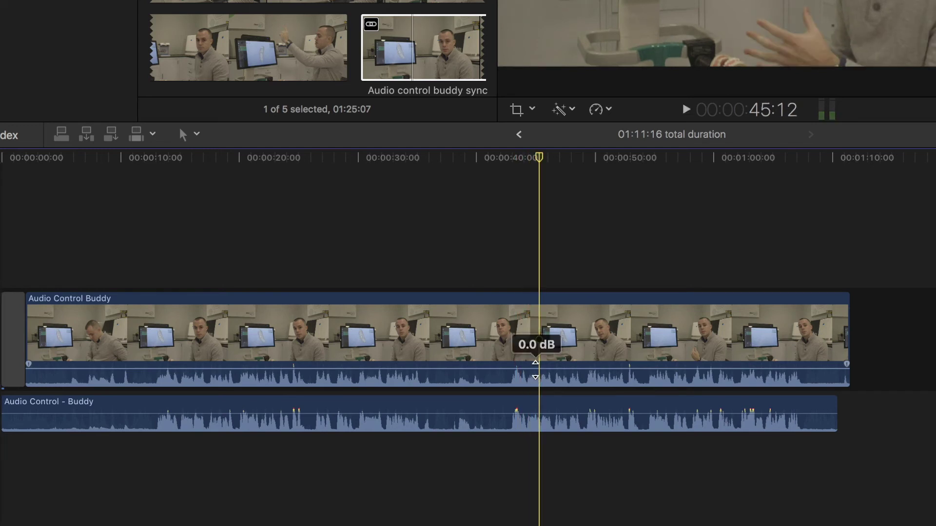
pyautogui.moveTo(535, 370); pyautogui.dragTo(529, 385)
pyautogui.press('space')
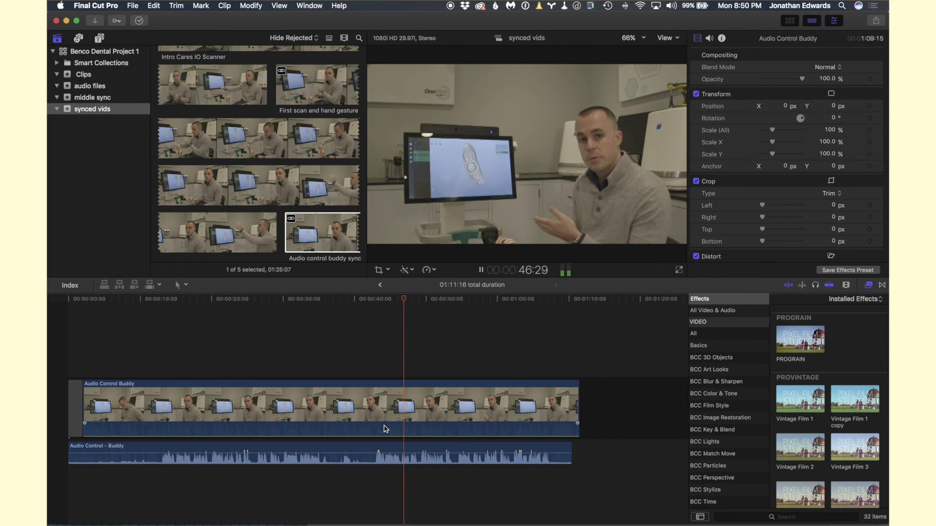
# - Remove the opening piece and trim the video and mic audio starts to begin together
pyautogui.press('space')
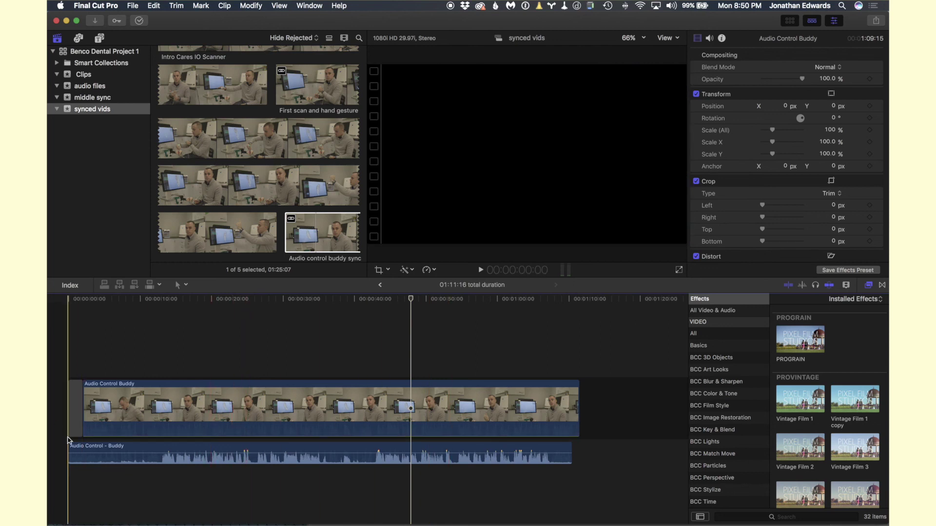
pyautogui.click(82, 445)
pyautogui.press('super+b')
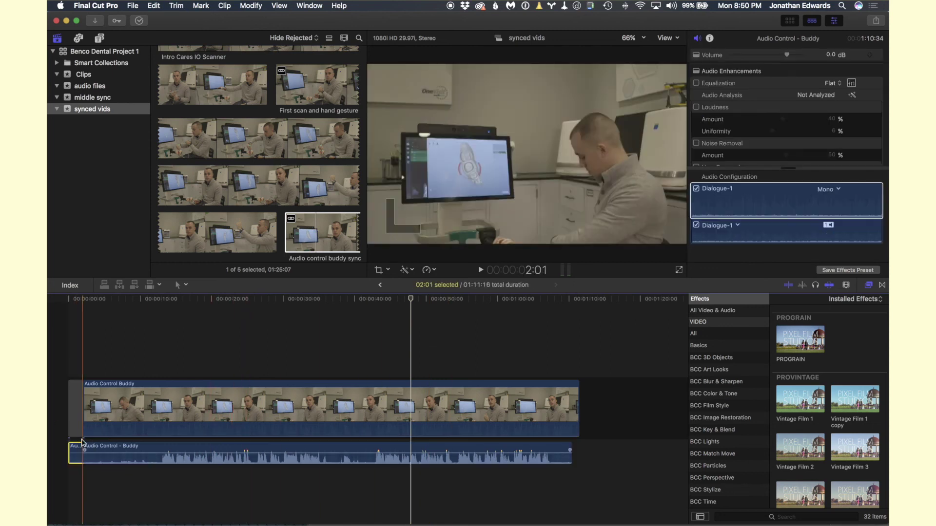
pyautogui.click(74, 456)
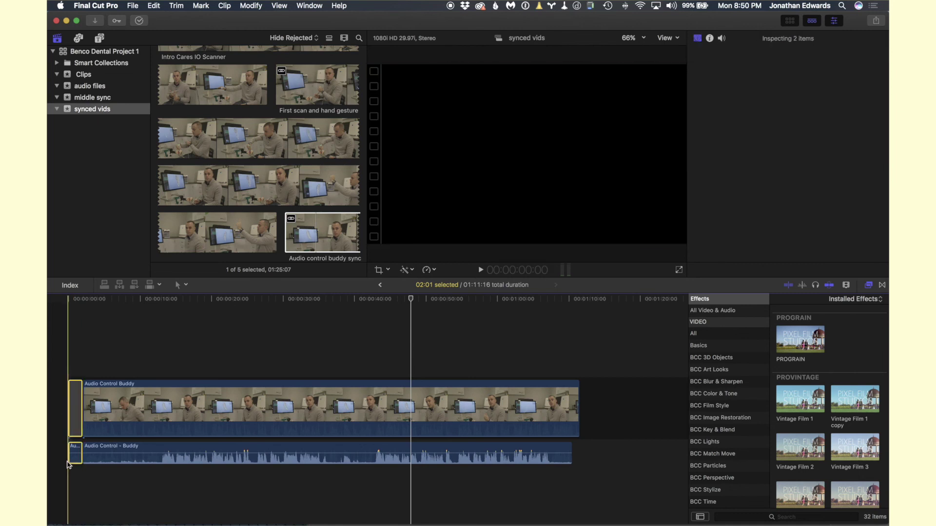
pyautogui.press('Delete')
pyautogui.moveTo(65, 424); pyautogui.dragTo(145, 426)
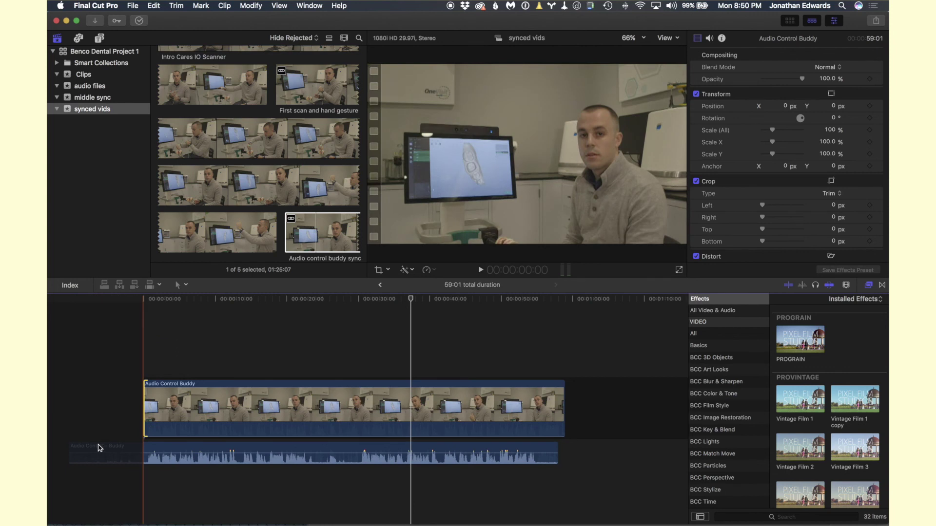
pyautogui.moveTo(73, 446); pyautogui.dragTo(145, 445)
# - Play the trimmed 59:01 synced clip from the start to verify the sync
pyautogui.press('Home')
pyautogui.press('space')
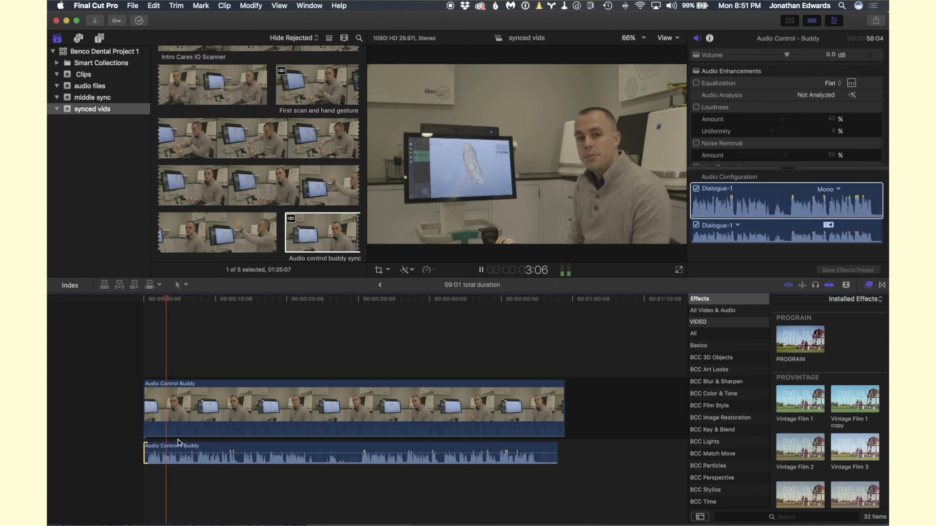
pyautogui.press('space')
pyautogui.press('space')
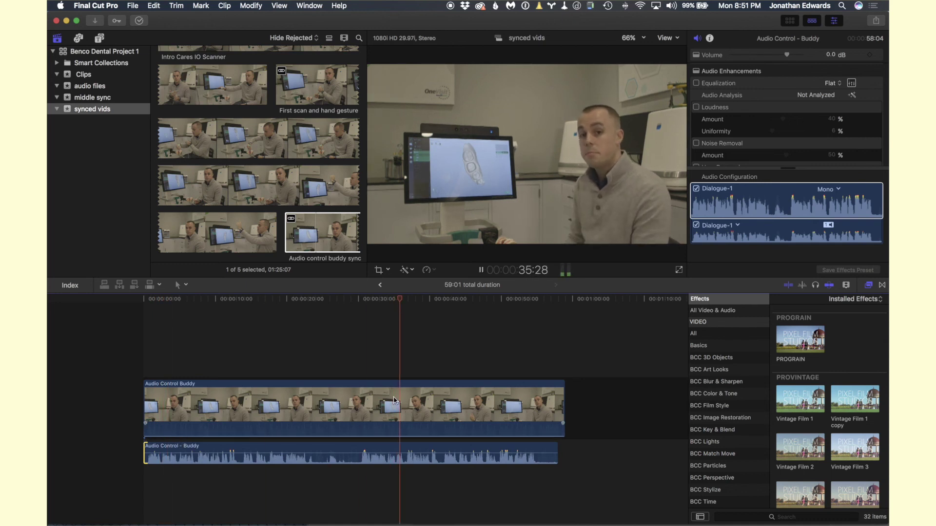
pyautogui.click(459, 389)
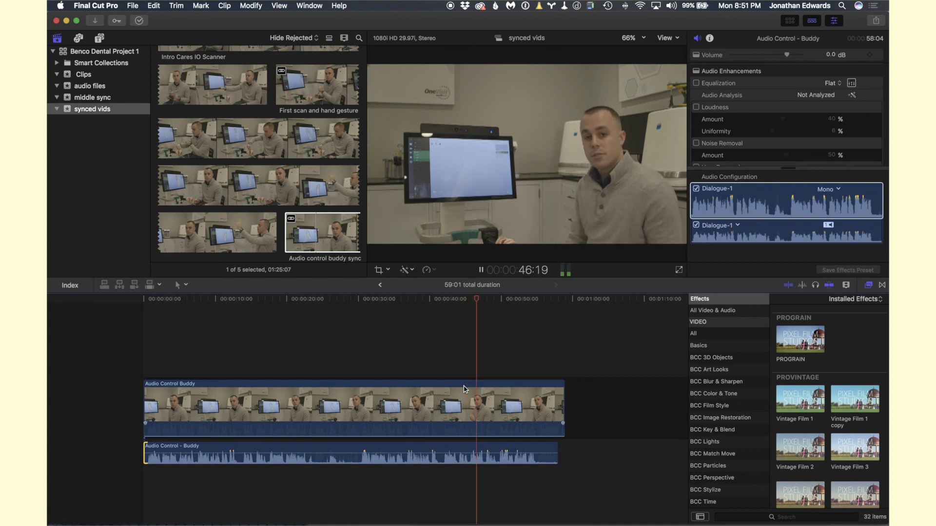
pyautogui.press('space')
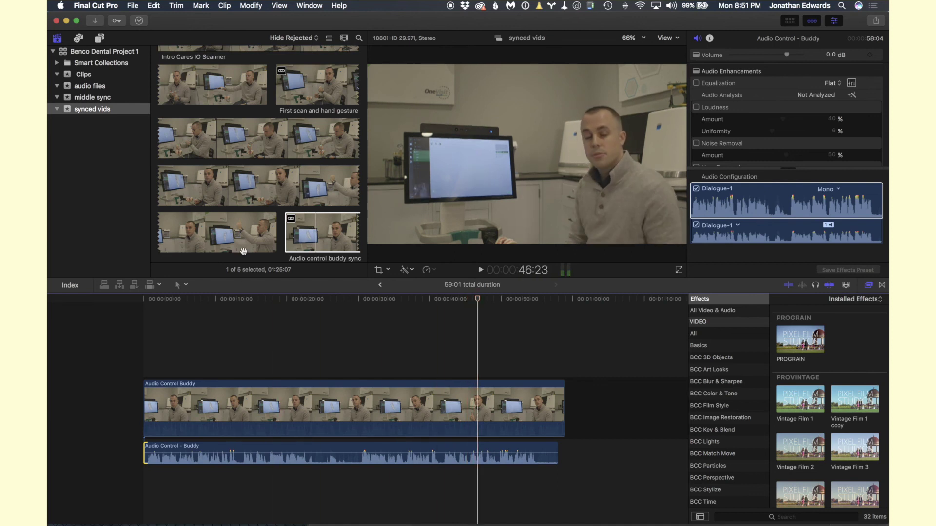
pyautogui.click(227, 221)
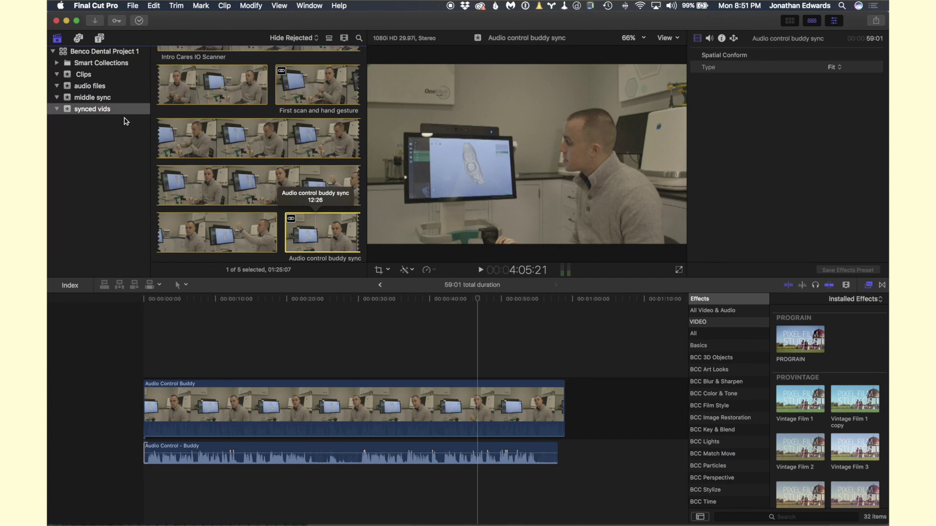
# - Reject both original clips in middle sync, then return to the Clips event
pyautogui.click(103, 101)
pyautogui.press('super+a')
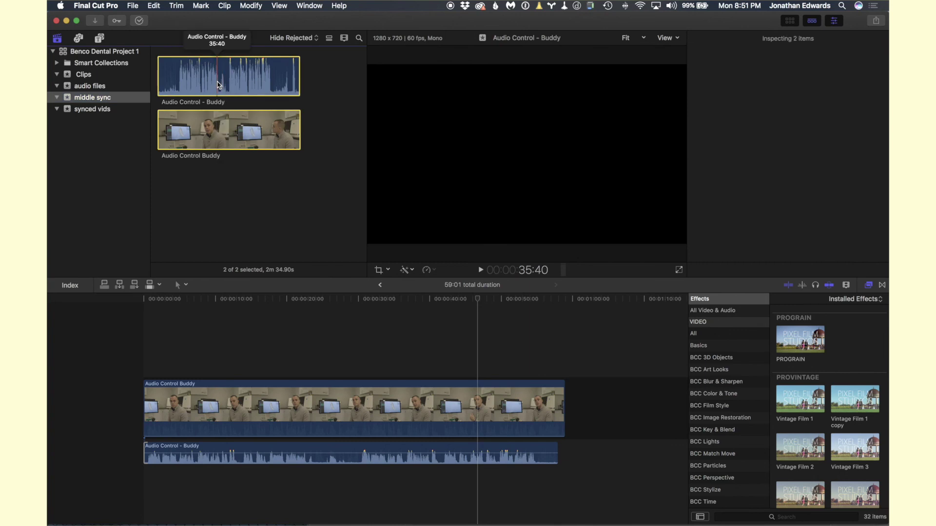
pyautogui.press('Delete')
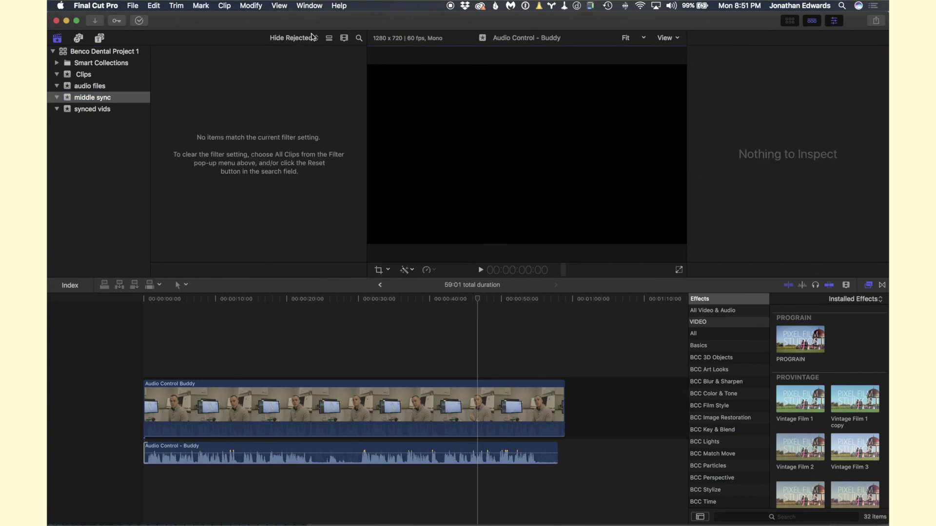
pyautogui.click(95, 88)
pyautogui.click(95, 77)
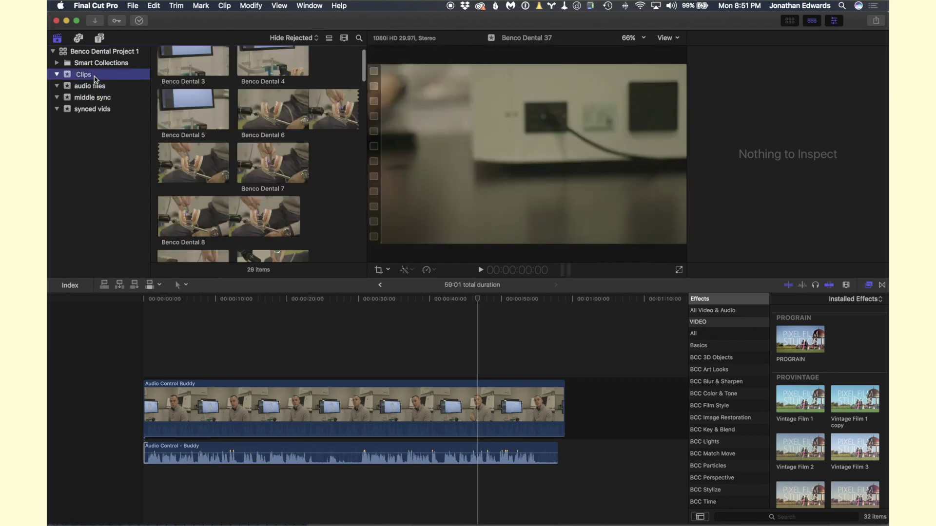